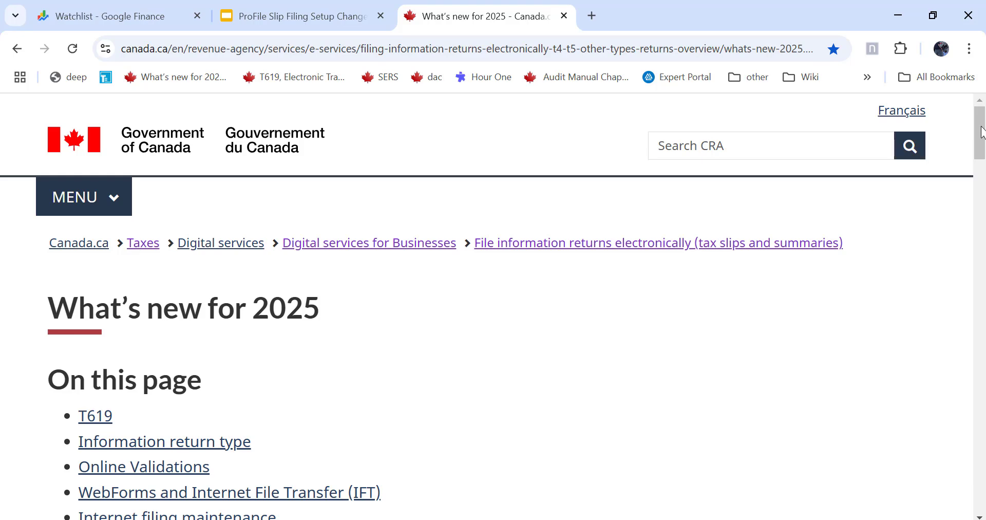
Review the T619 update and the Online Validations requirements on the CRA What's new for 2025 page
{"action": "scroll", "coordinate": [981, 131], "scroll_direction": "down", "scroll_amount": 5}
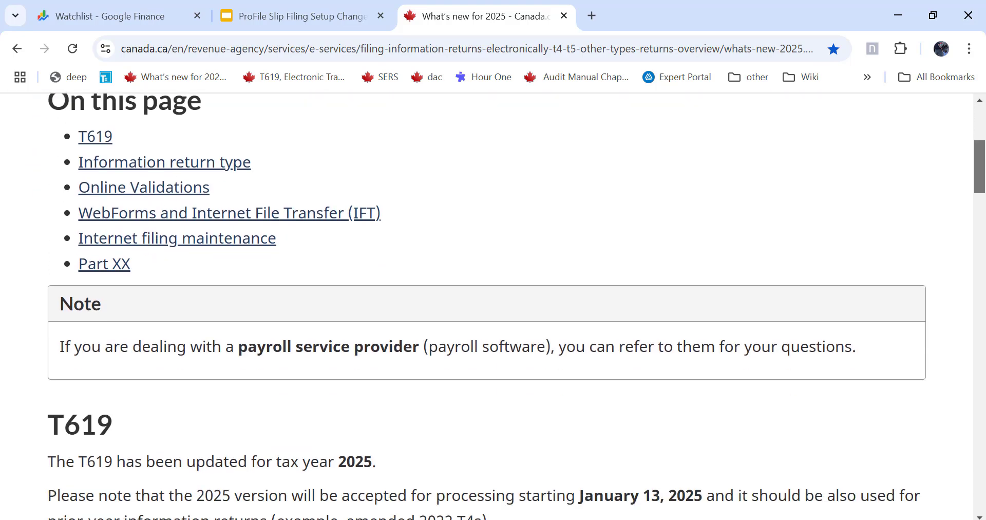
{"action": "scroll", "coordinate": [981, 167], "scroll_direction": "down", "scroll_amount": 2}
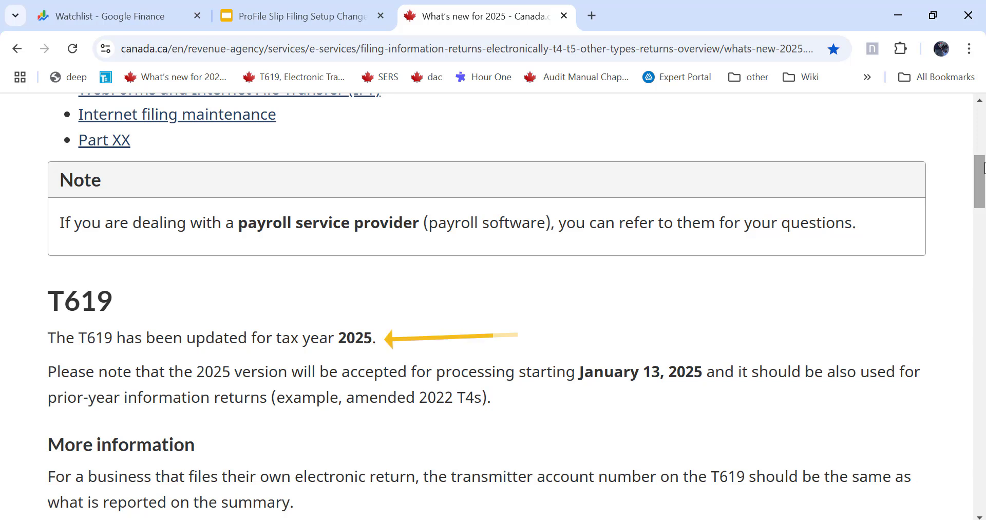
{"action": "triple_click", "coordinate": [374, 337]}
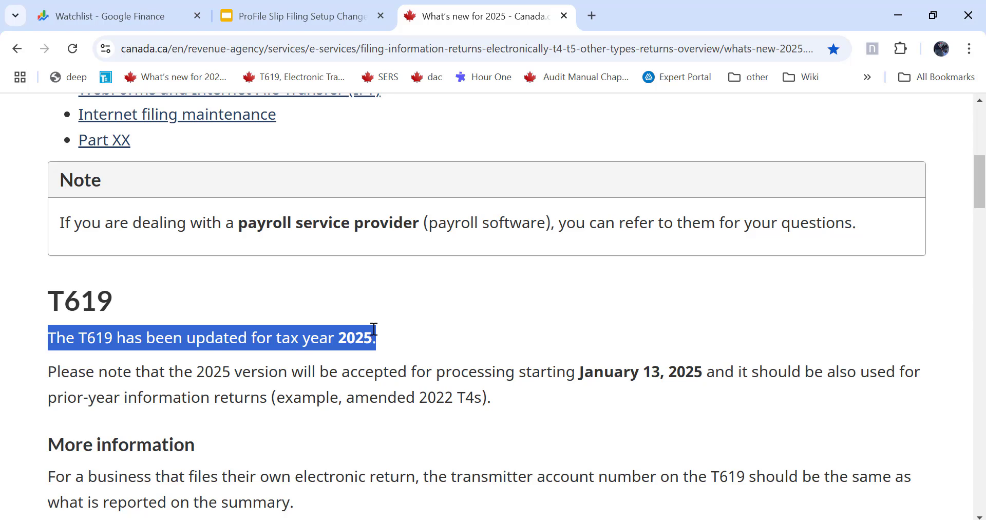
{"action": "scroll", "coordinate": [976, 145], "scroll_direction": "up", "scroll_amount": 4}
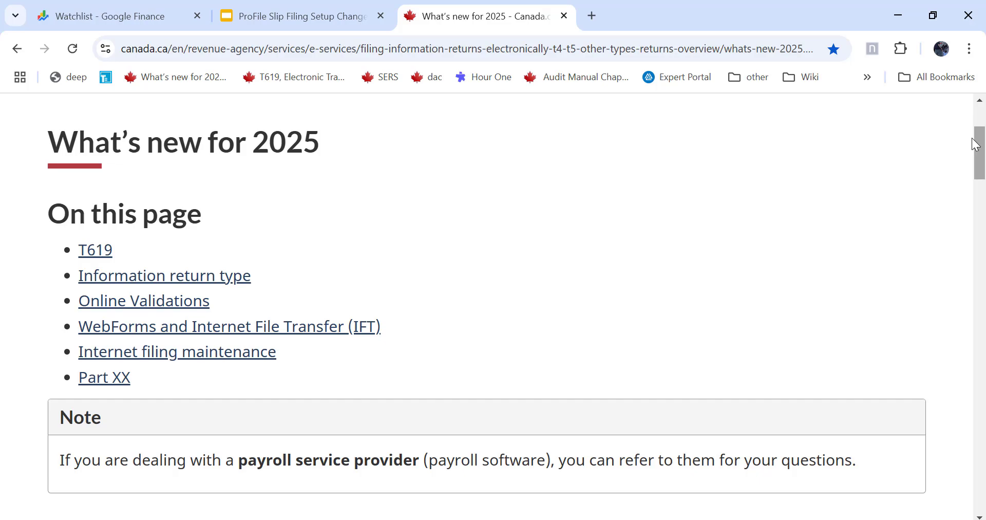
{"action": "left_click_drag", "start_coordinate": [975, 144], "coordinate": [983, 291]}
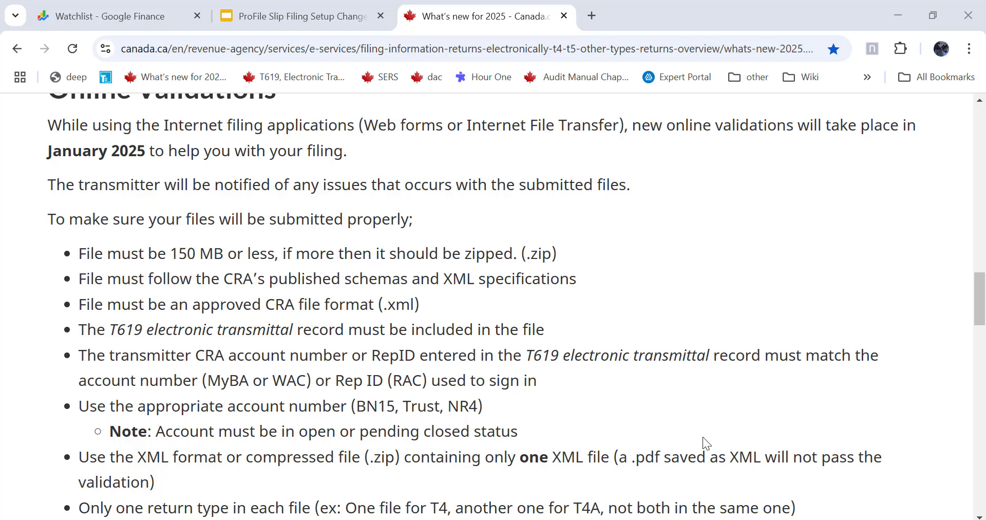
{"action": "scroll", "coordinate": [848, 463], "scroll_direction": "down", "scroll_amount": 4}
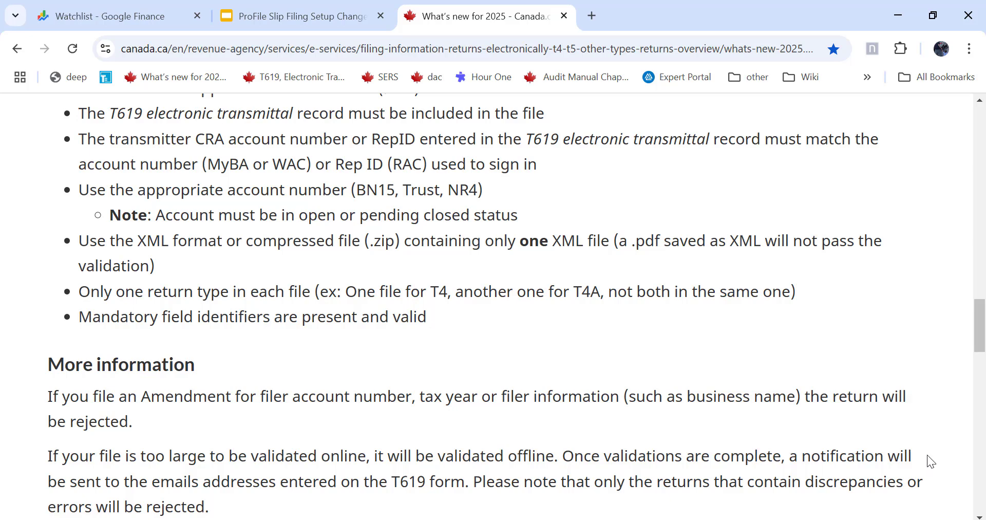
{"action": "scroll", "coordinate": [929, 472], "scroll_direction": "up", "scroll_amount": 5}
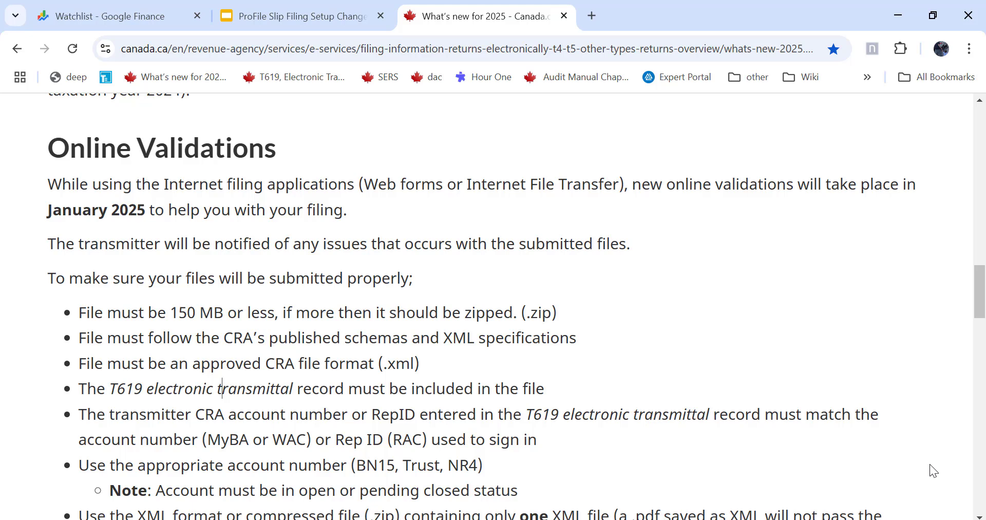
{"action": "scroll", "coordinate": [929, 465], "scroll_direction": "down", "scroll_amount": 1}
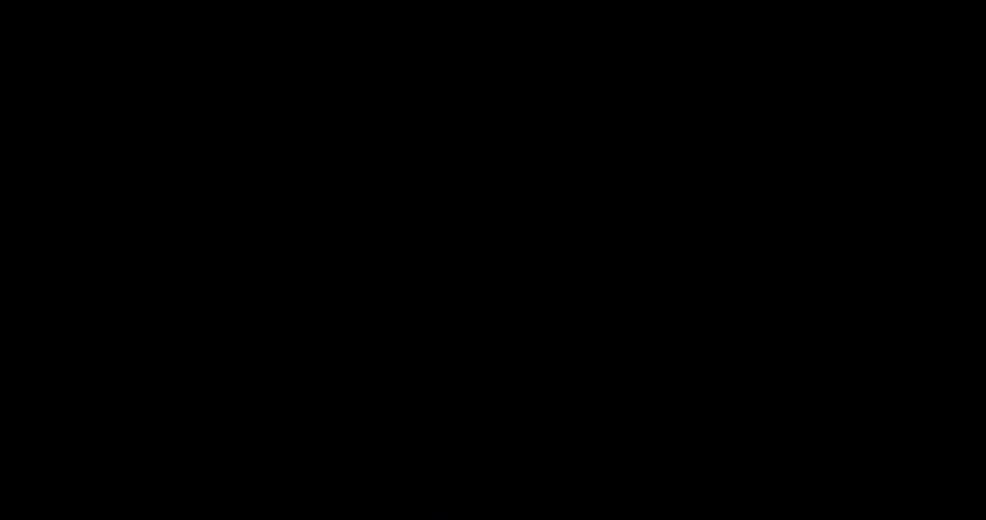
Read the T619 section's additional information and open the linked T619, Electronic Transmittal XML specifications
{"action": "scroll", "coordinate": [975, 171], "scroll_direction": "down", "scroll_amount": 5}
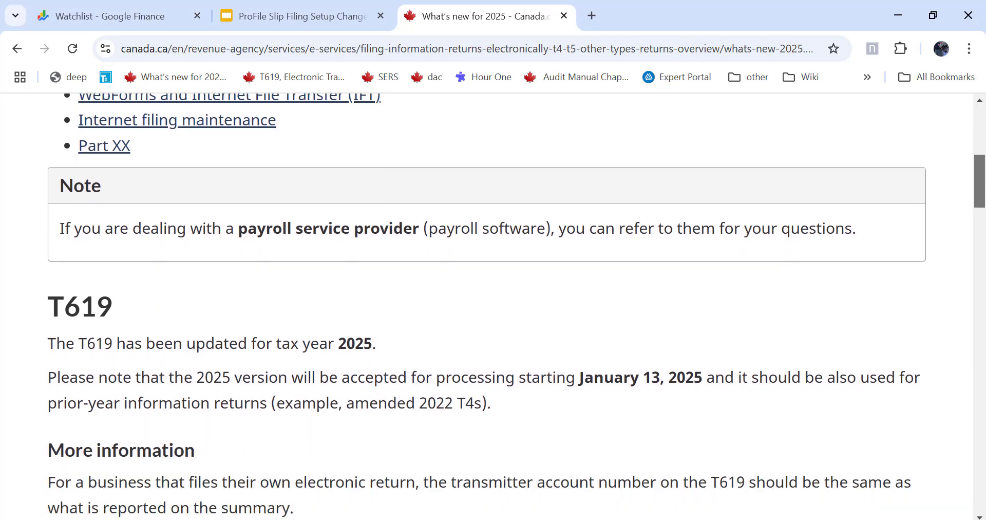
{"action": "scroll", "coordinate": [984, 210], "scroll_direction": "down", "scroll_amount": 2}
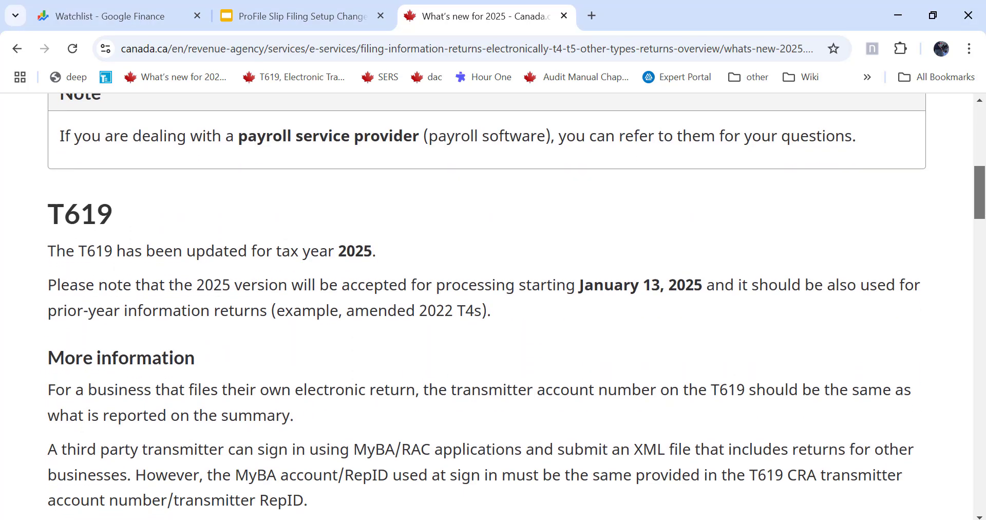
{"action": "scroll", "coordinate": [567, 190], "scroll_direction": "down", "scroll_amount": 4}
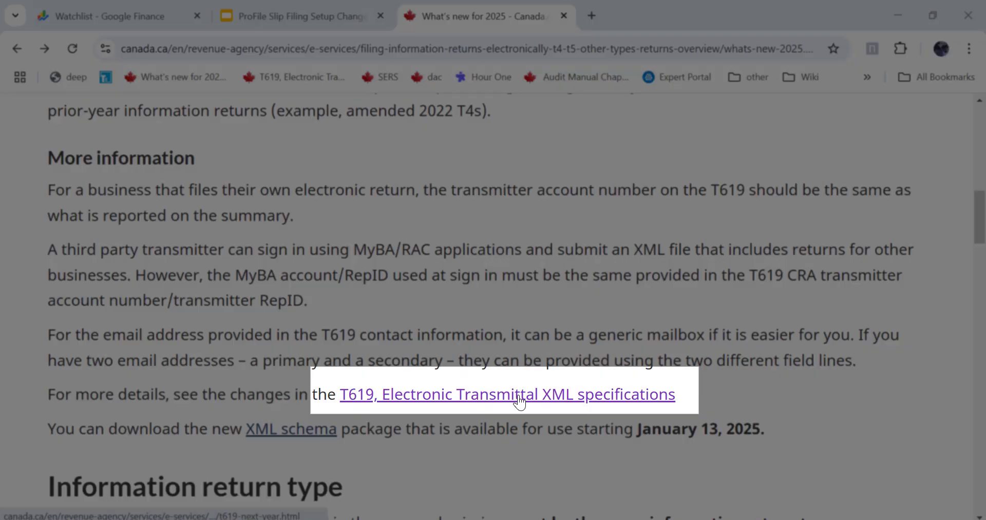
{"action": "left_click", "coordinate": [519, 395]}
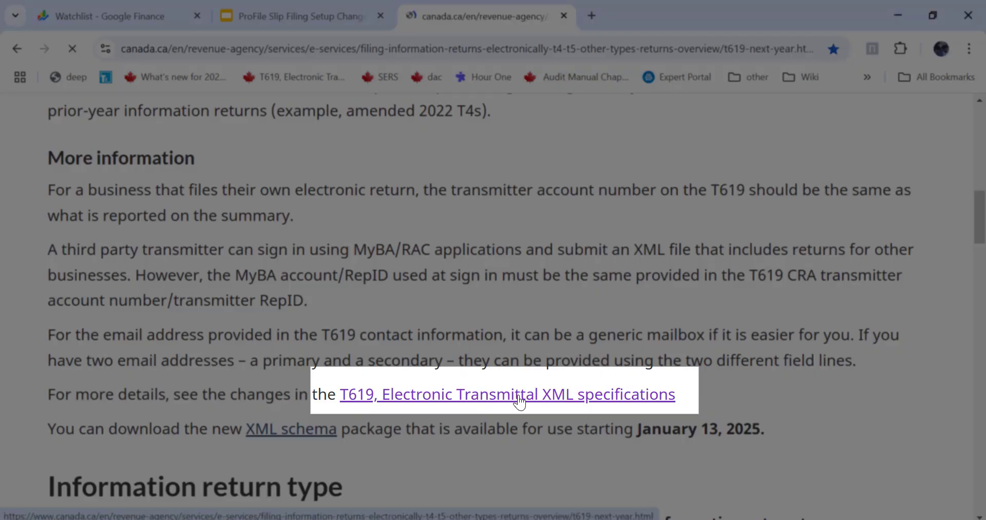
Examine which T619 fields are removed, updated and newly added in the XML specifications
{"action": "scroll", "coordinate": [947, 477], "scroll_direction": "down", "scroll_amount": 6}
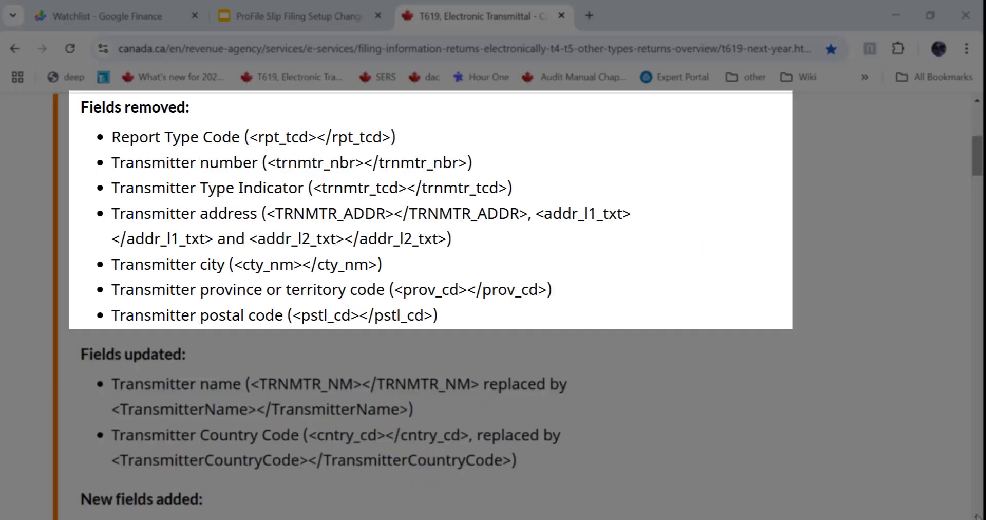
{"action": "left_click", "coordinate": [976, 516]}
{"action": "left_click", "coordinate": [977, 515]}
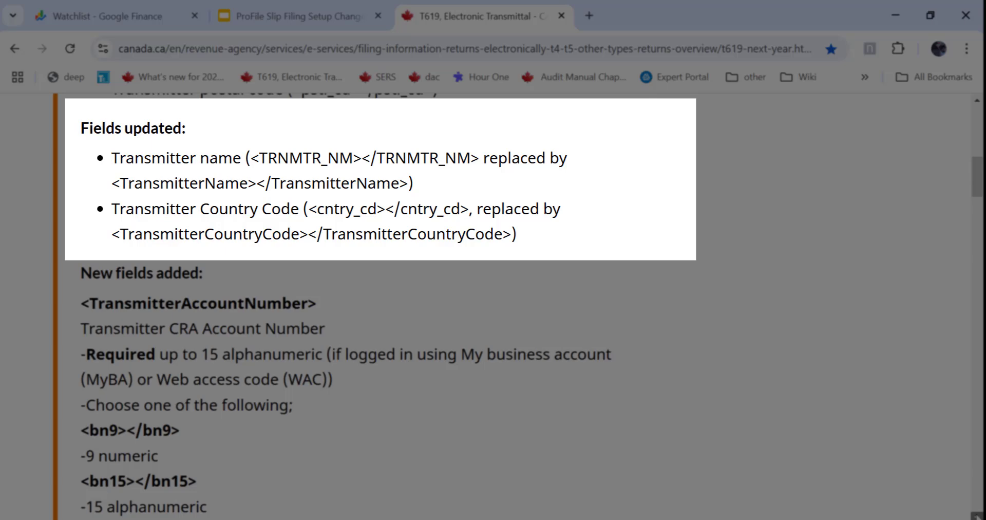
{"action": "scroll", "coordinate": [491, 308], "scroll_direction": "down", "scroll_amount": 6}
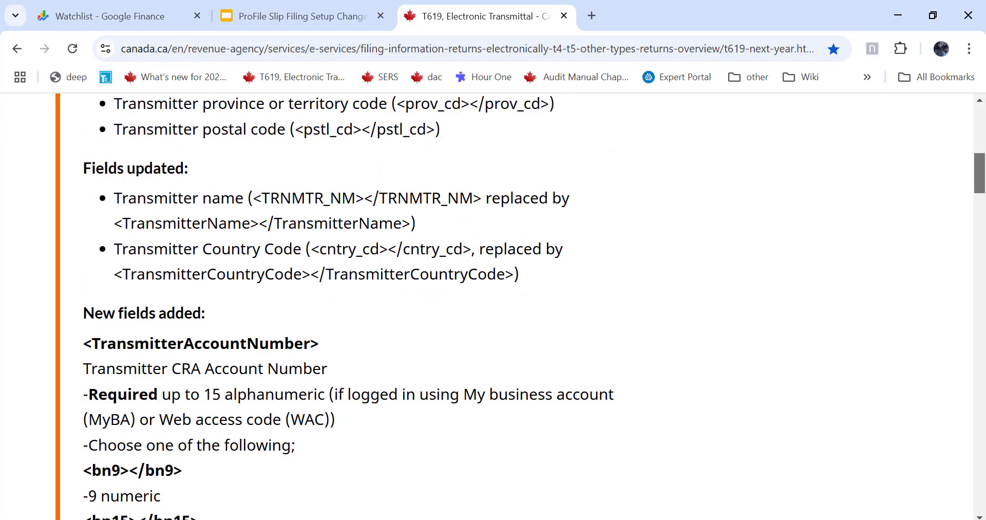
{"action": "left_click_drag", "start_coordinate": [983, 183], "coordinate": [968, 78]}
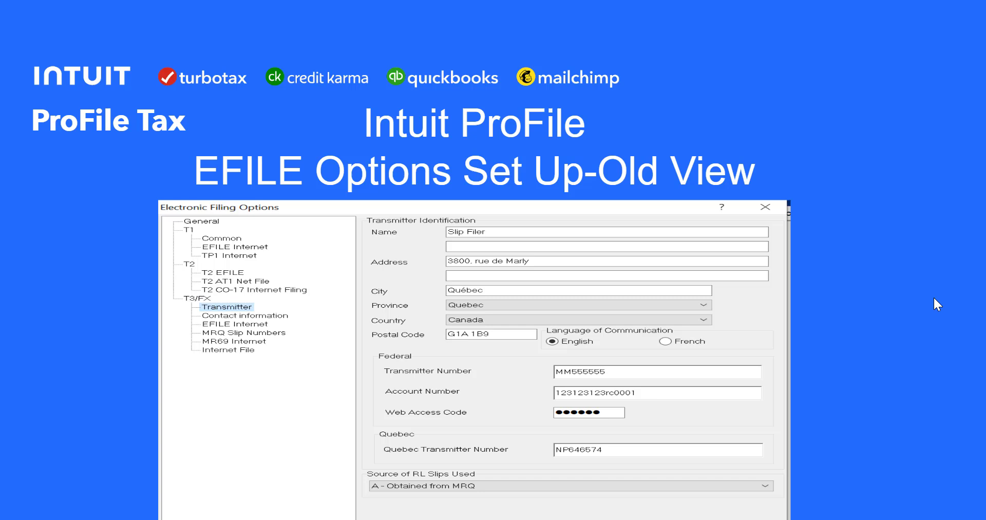
{"action": "key", "text": "Right"}
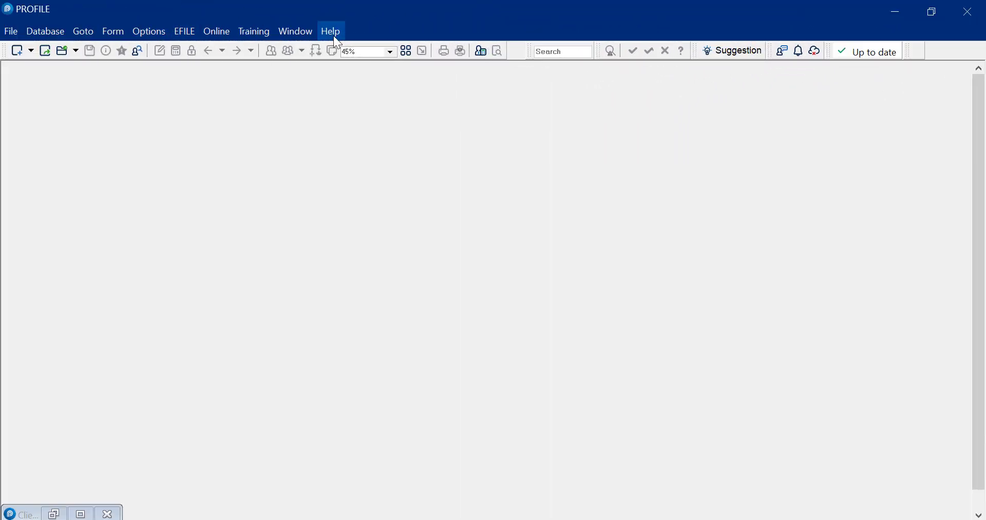
In ProFile, check the installed program version in the About information and close it
{"action": "left_click", "coordinate": [334, 33]}
{"action": "left_click", "coordinate": [366, 252]}
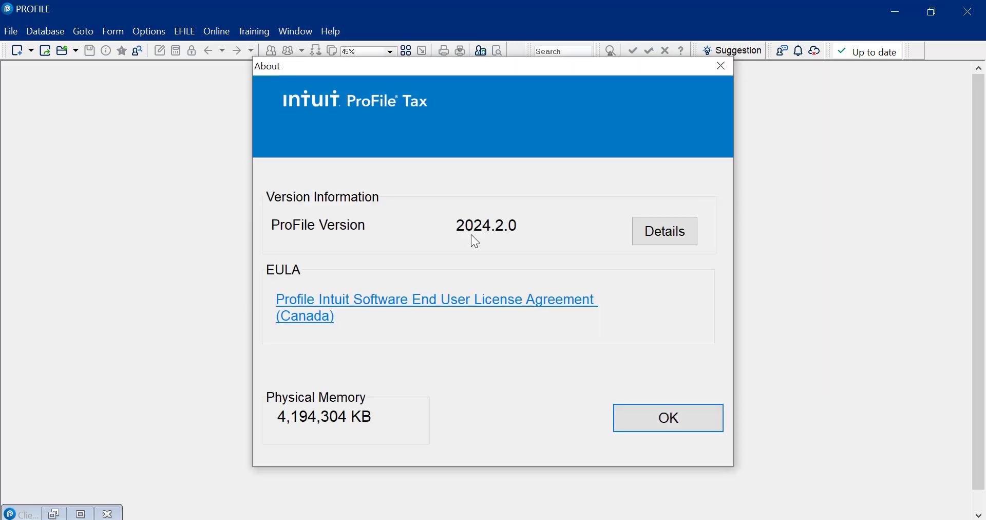
{"action": "left_click", "coordinate": [662, 428]}
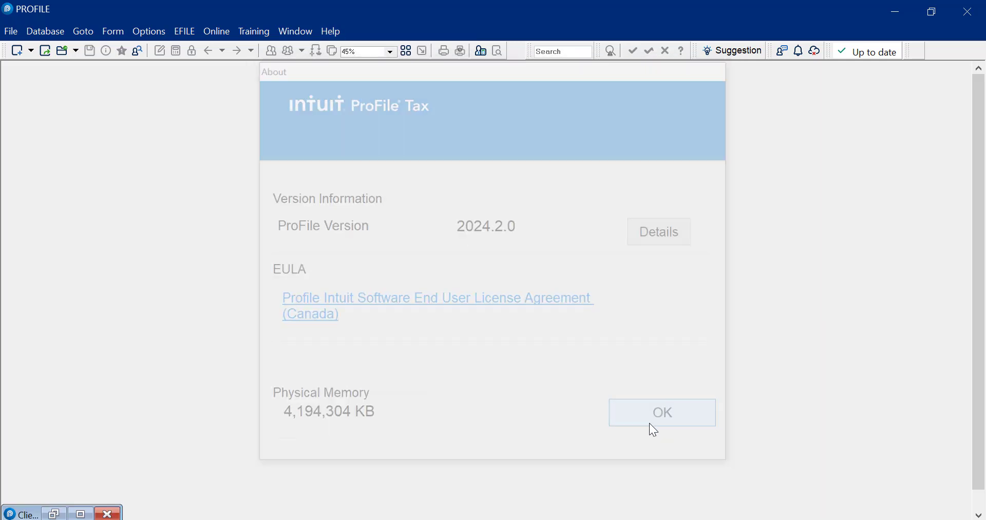
Open the Electronic Filing Options and review the T3/FX transmitter and contact information settings
{"action": "left_click", "coordinate": [187, 36]}
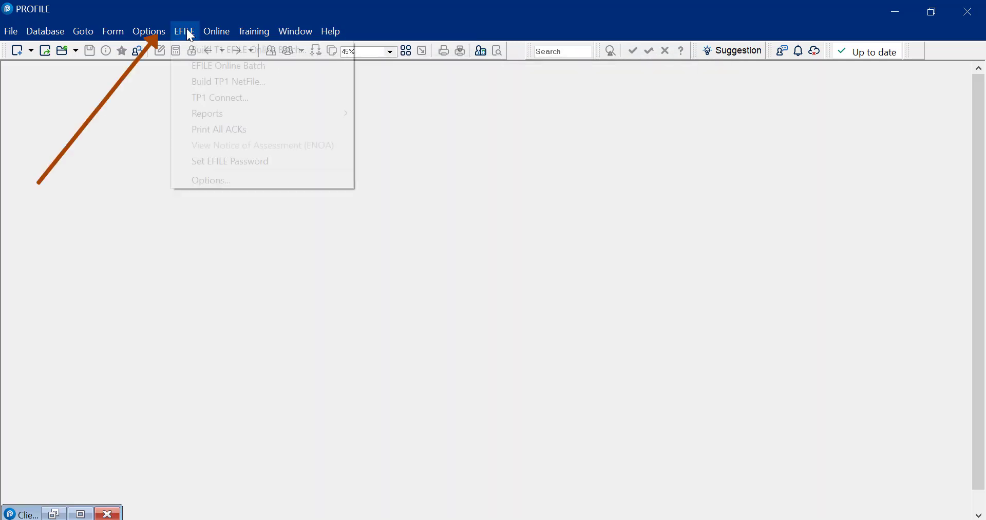
{"action": "left_click", "coordinate": [255, 179]}
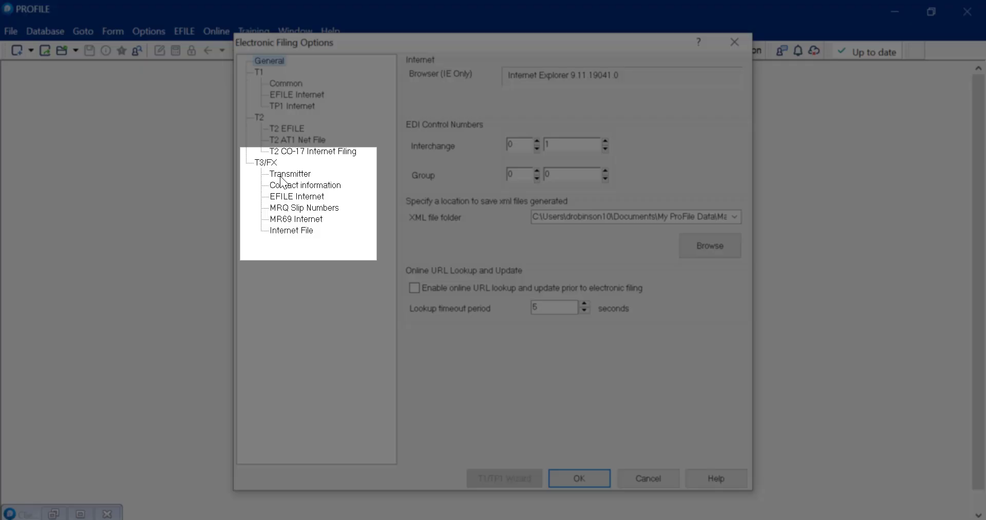
{"action": "left_click", "coordinate": [280, 175]}
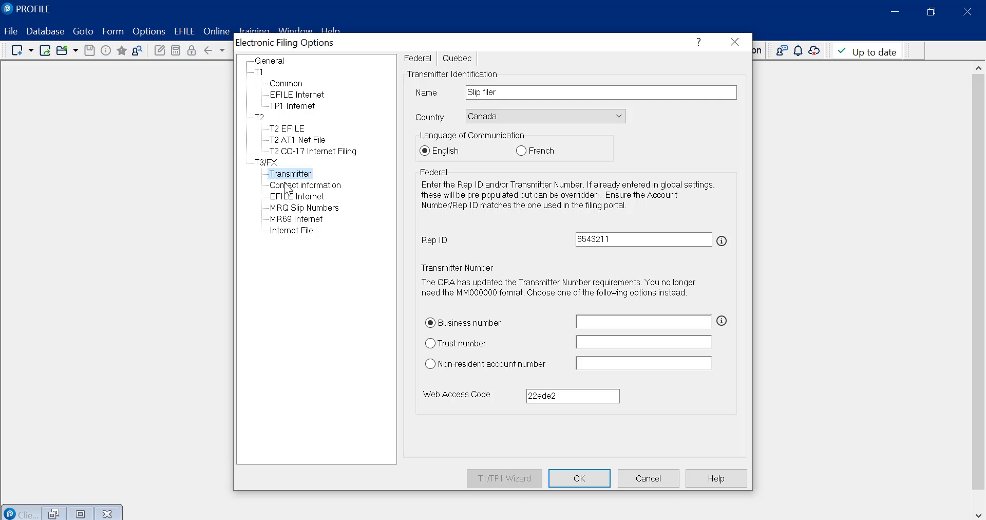
{"action": "left_click", "coordinate": [287, 187]}
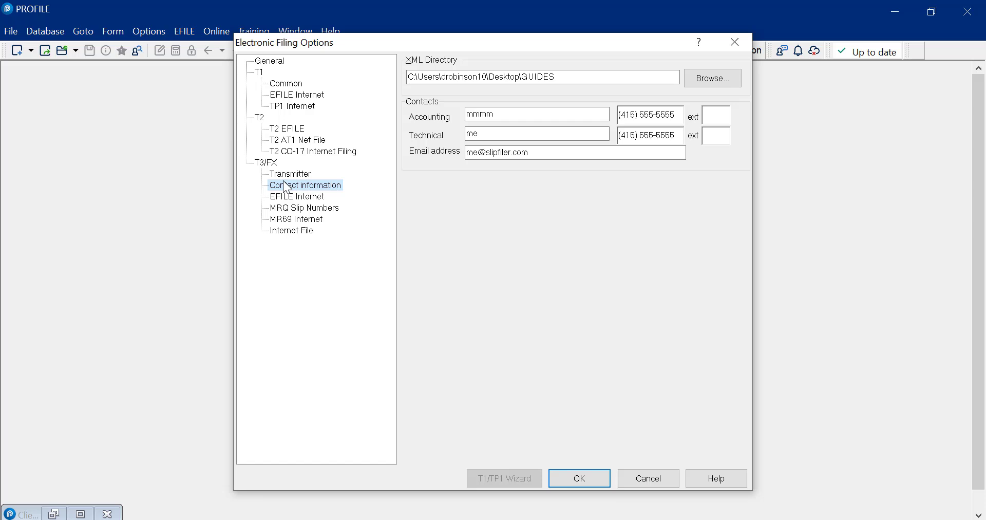
{"action": "left_click", "coordinate": [282, 176]}
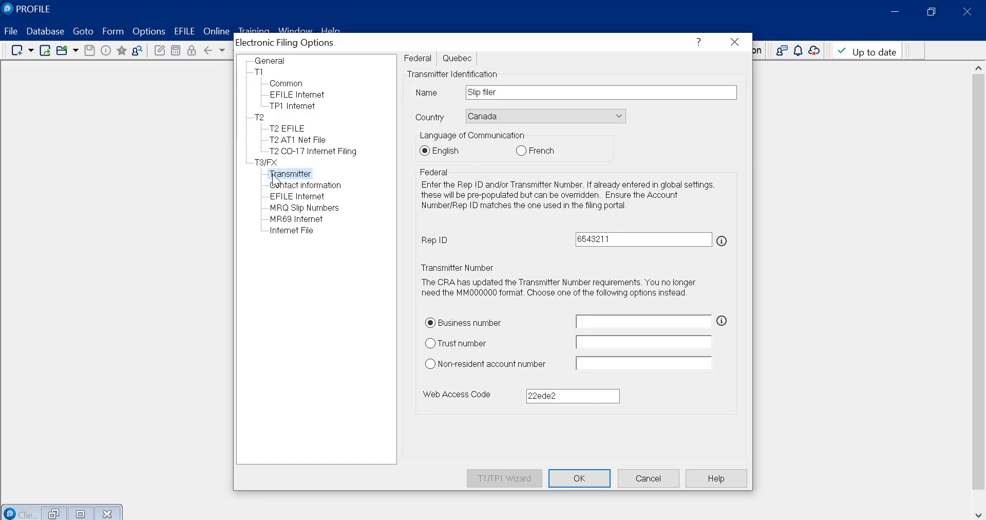
Compare the Quebec and Federal transmitter identification settings for T3/FX
{"action": "left_click", "coordinate": [455, 60]}
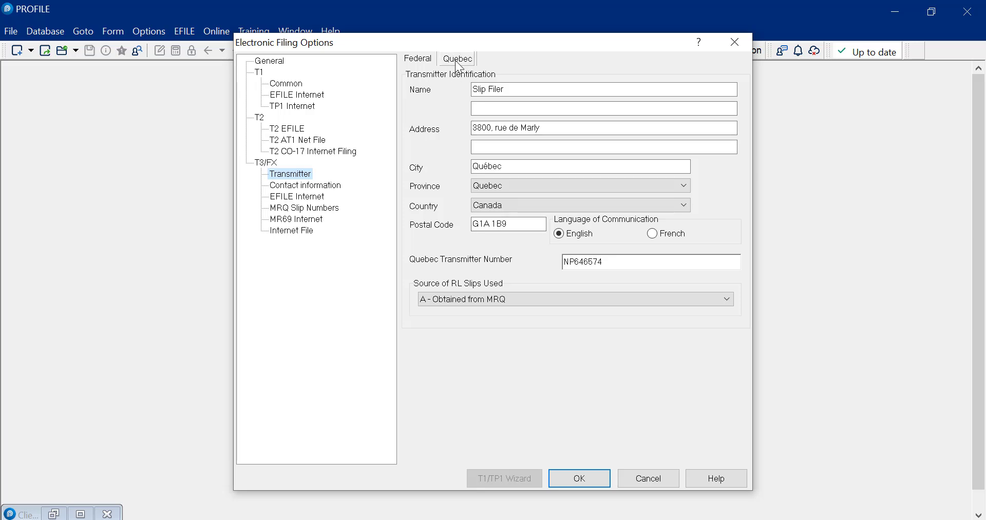
{"action": "left_click", "coordinate": [415, 60]}
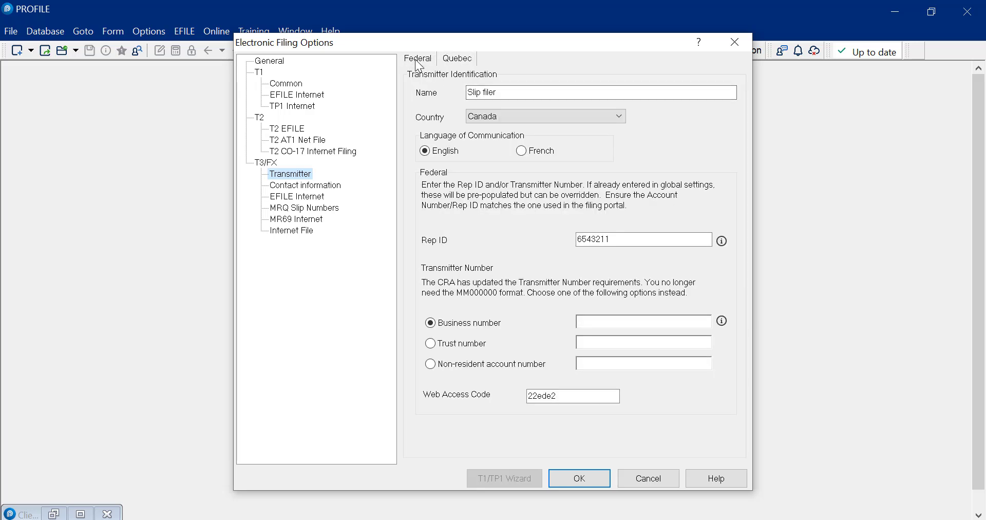
{"action": "left_click", "coordinate": [465, 59]}
{"action": "left_click", "coordinate": [419, 60]}
Replace the federal transmitter's Rep ID with a new Rep ID
{"action": "mouse_move", "coordinate": [725, 240]}
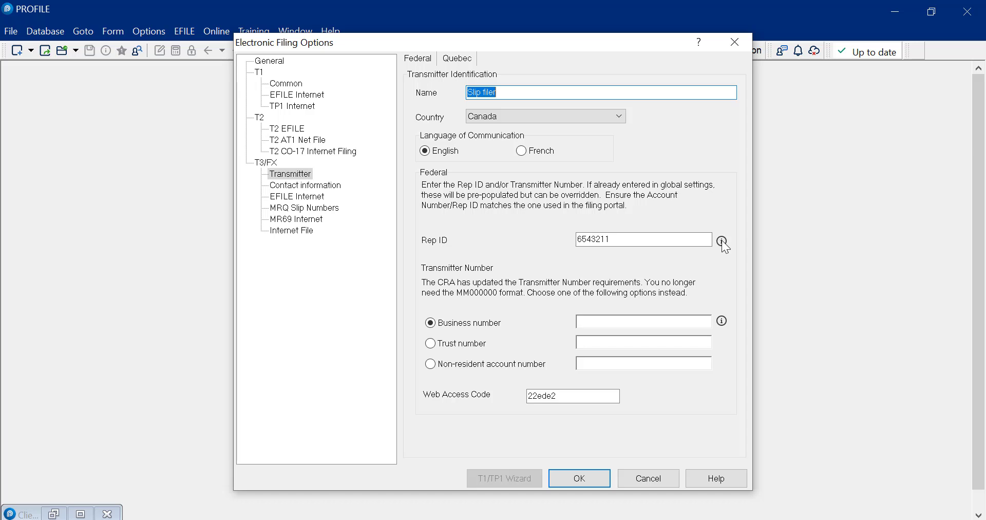
{"action": "left_click", "coordinate": [682, 242]}
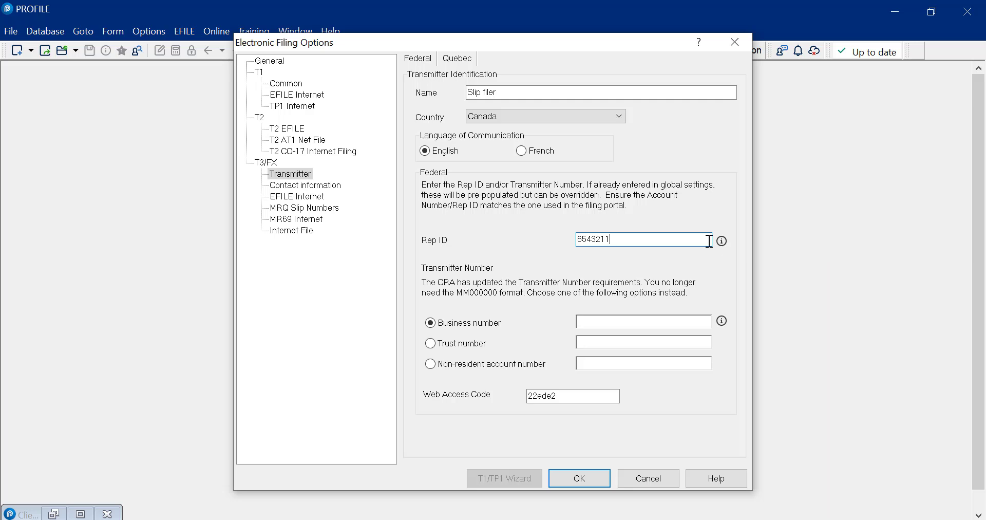
{"action": "double_click", "coordinate": [655, 234]}
{"action": "key", "text": "BackSpace"}
{"action": "type", "text": "9999999"}
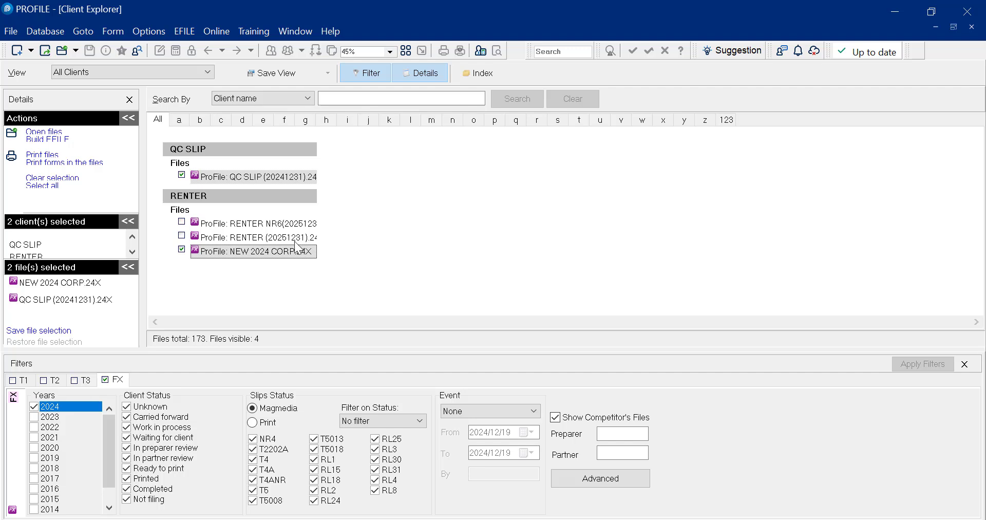
Build an FX batch EFILE for the two selected client files with T4 as the applicable slip
{"action": "left_click", "coordinate": [50, 33]}
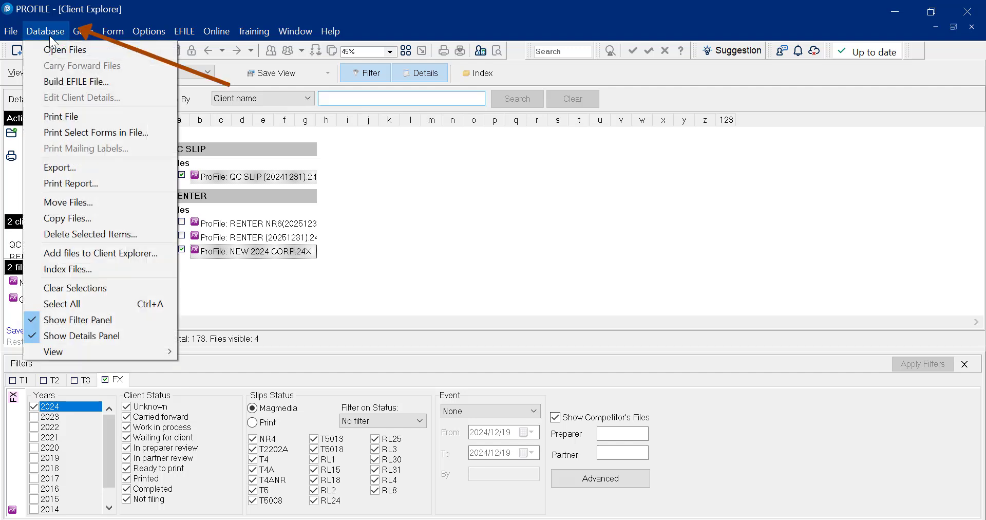
{"action": "left_click", "coordinate": [76, 79]}
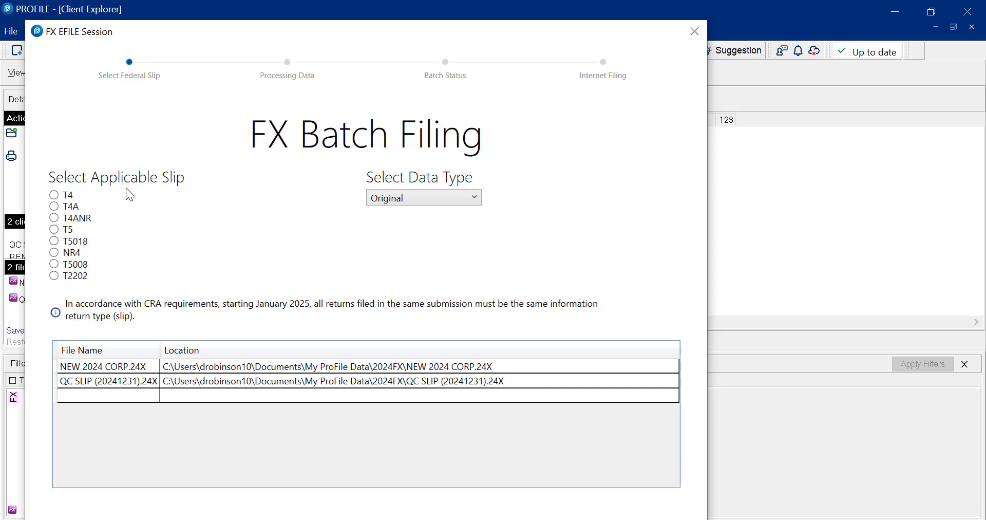
{"action": "left_click", "coordinate": [58, 196]}
{"action": "left_click", "coordinate": [555, 511]}
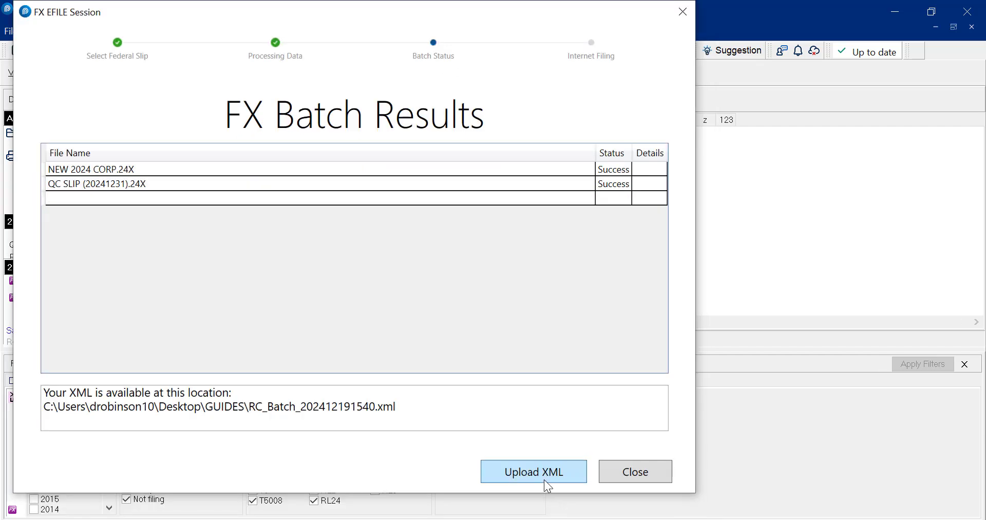
Start the XML upload to the CRA, read the Internet Filing page and close the FX EFILE session
{"action": "left_click", "coordinate": [544, 478]}
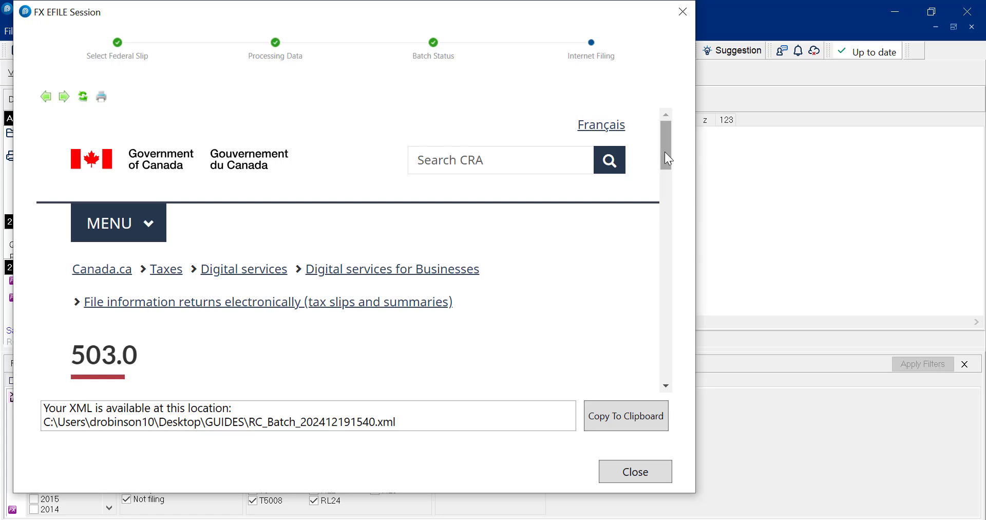
{"action": "left_click_drag", "start_coordinate": [667, 159], "coordinate": [682, 196]}
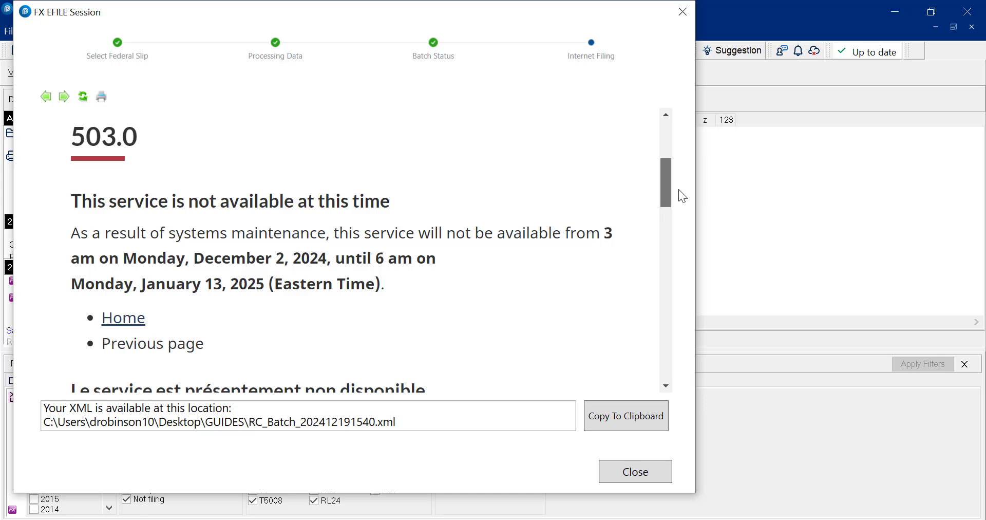
{"action": "left_click", "coordinate": [655, 465]}
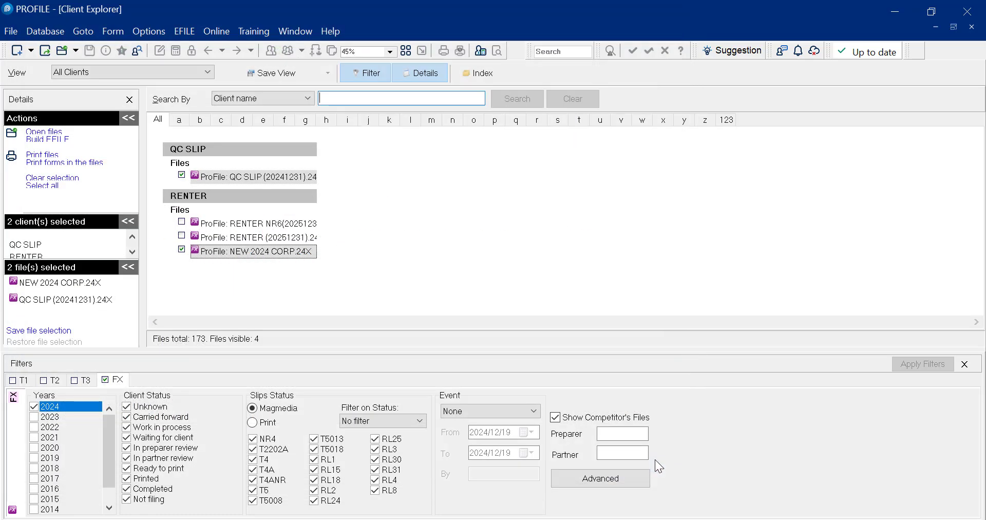